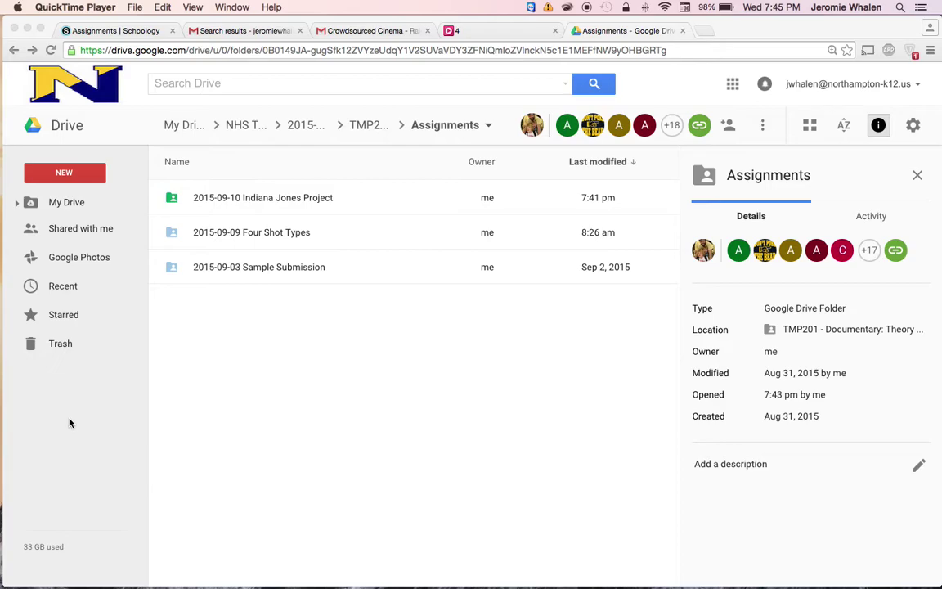
From the Schoology assignment description, open the Orange Team's example Indiana Jones clip (4.mp4).
{"action": "left_click", "coordinate": [124, 31]}
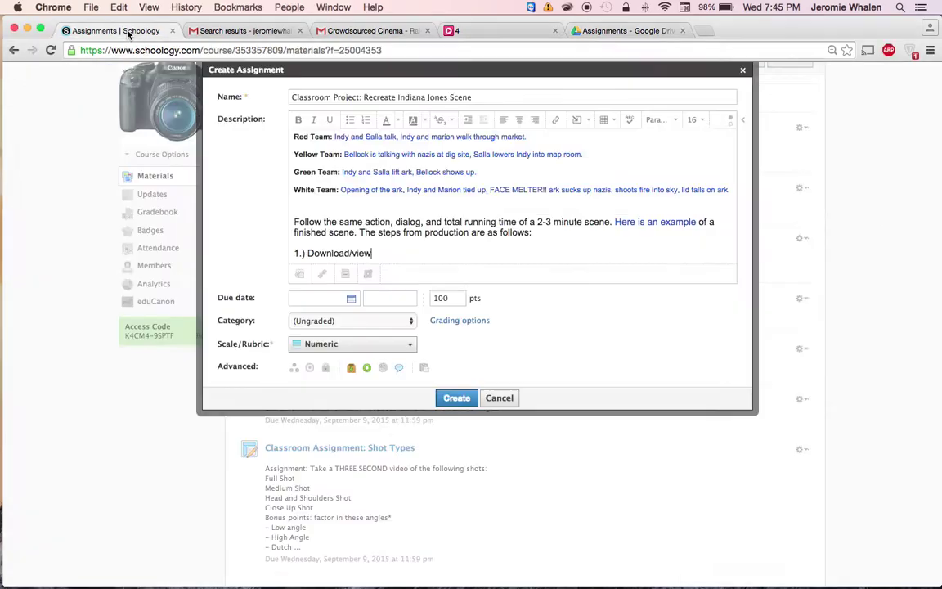
{"action": "scroll", "coordinate": [366, 143], "scroll_direction": "up", "scroll_amount": 2}
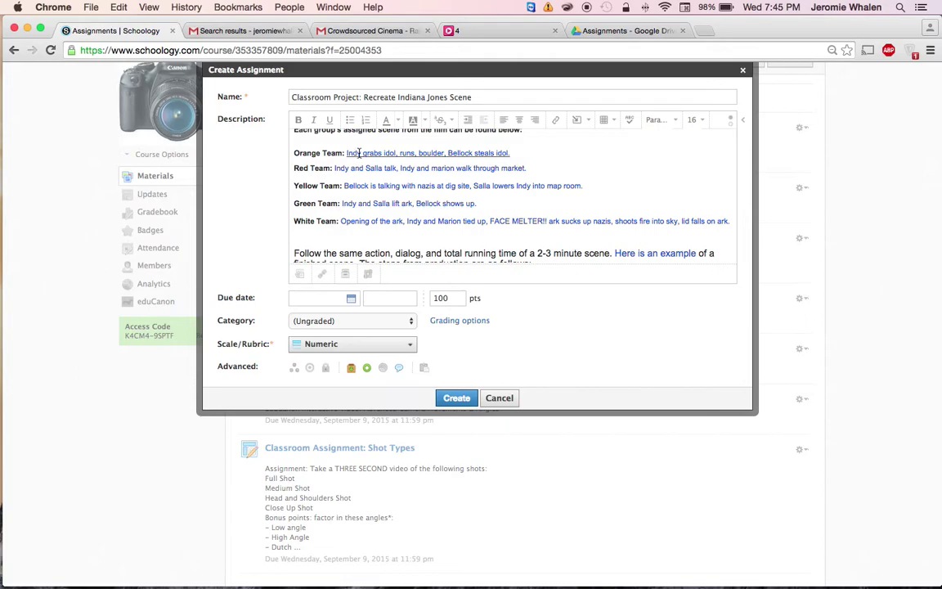
{"action": "left_click", "coordinate": [368, 154]}
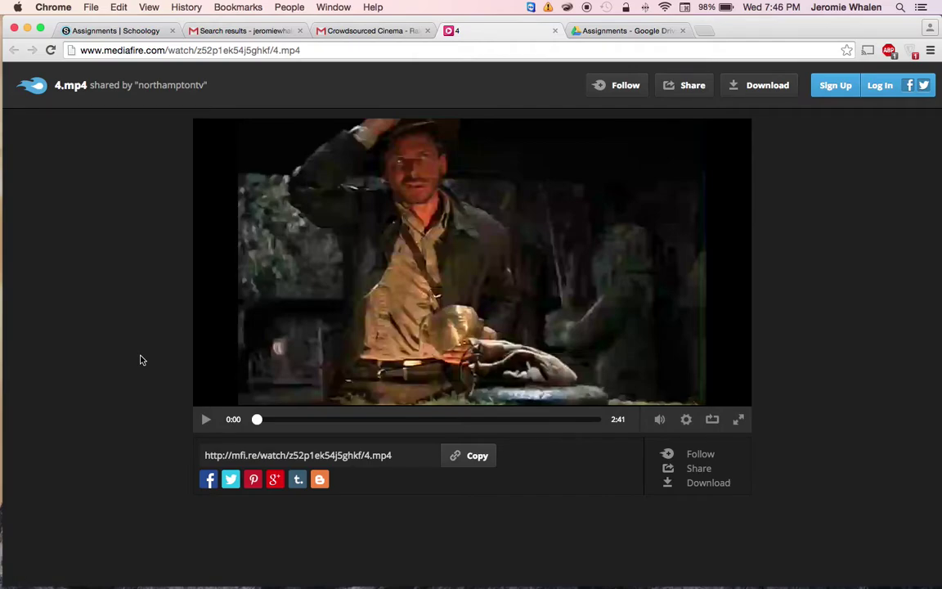
Capture region screenshots of three different frames of the 4.mp4 clip, pausing on each new shot.
{"action": "key", "text": "super+shift+4"}
{"action": "left_click_drag", "start_coordinate": [241, 121], "coordinate": [710, 403]}
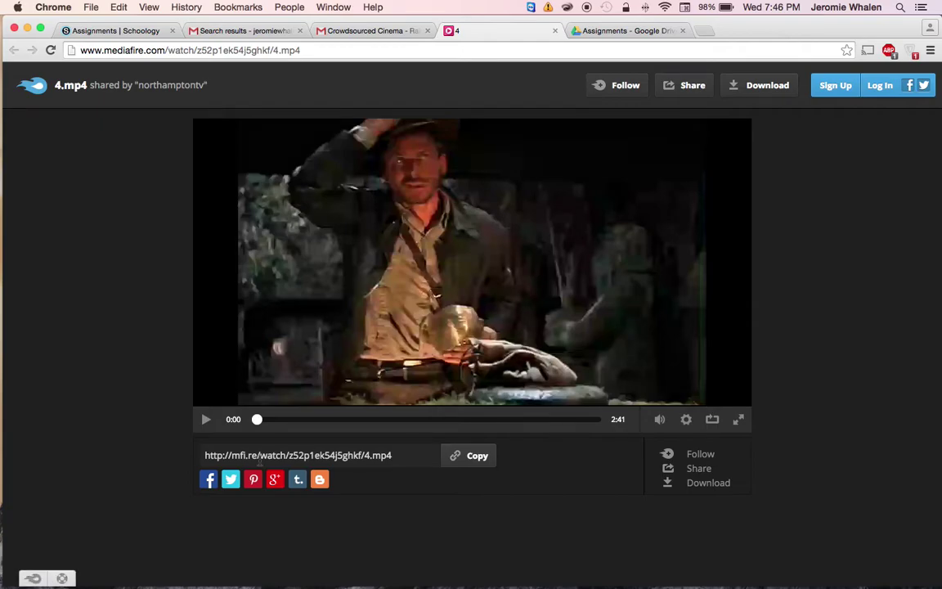
{"action": "left_click", "coordinate": [207, 420]}
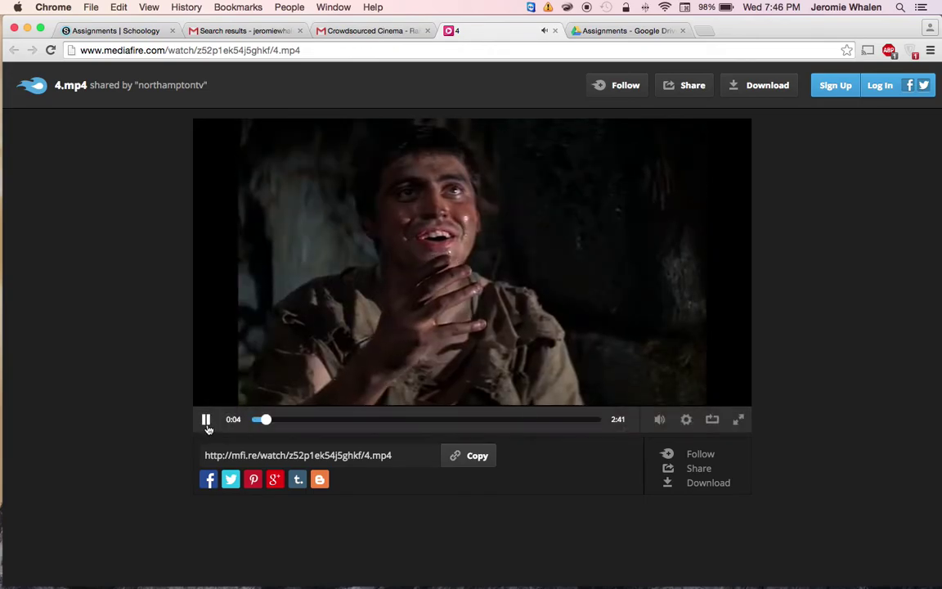
{"action": "left_click", "coordinate": [206, 418]}
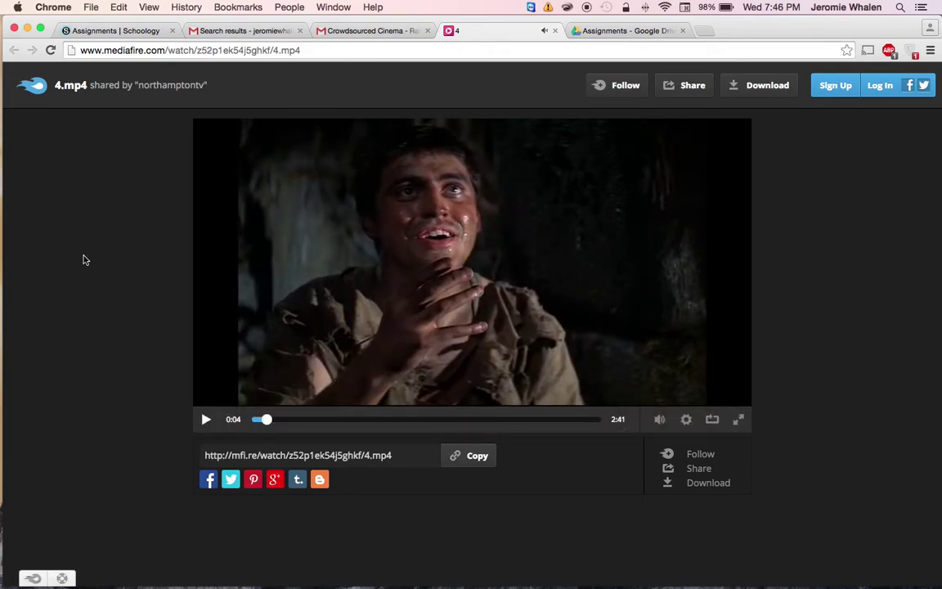
{"action": "key", "text": "super+shift+4"}
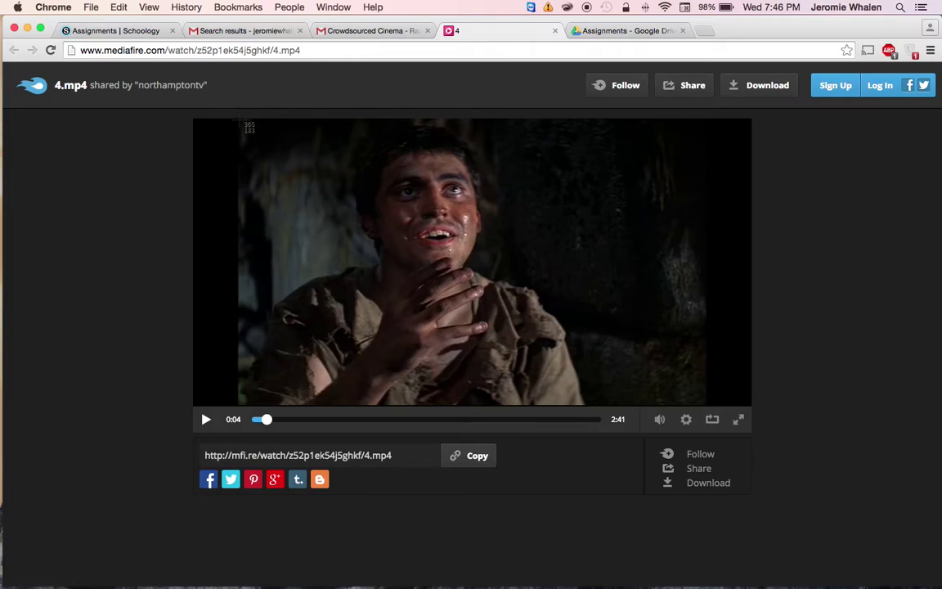
{"action": "left_click_drag", "start_coordinate": [238, 121], "coordinate": [704, 405]}
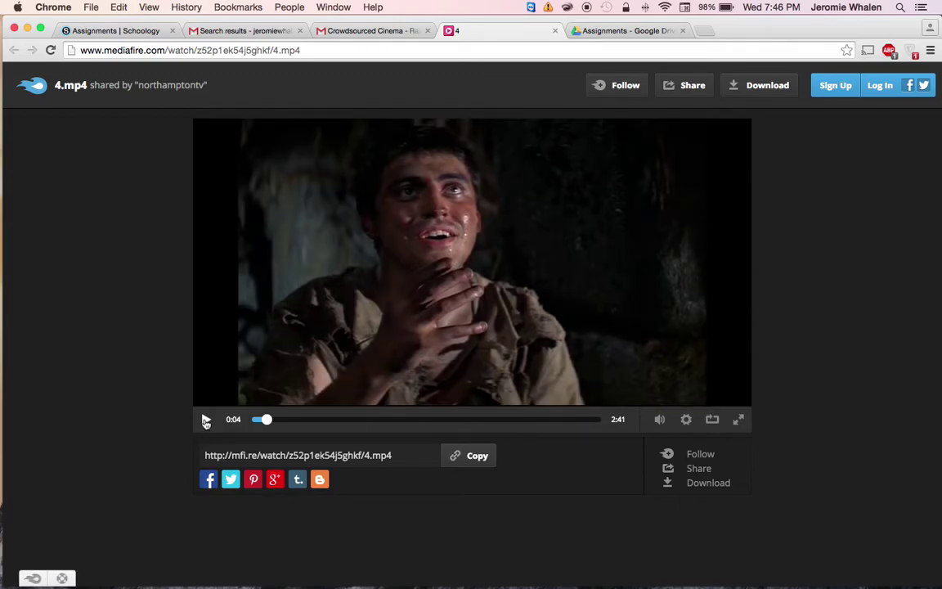
{"action": "left_click", "coordinate": [206, 421]}
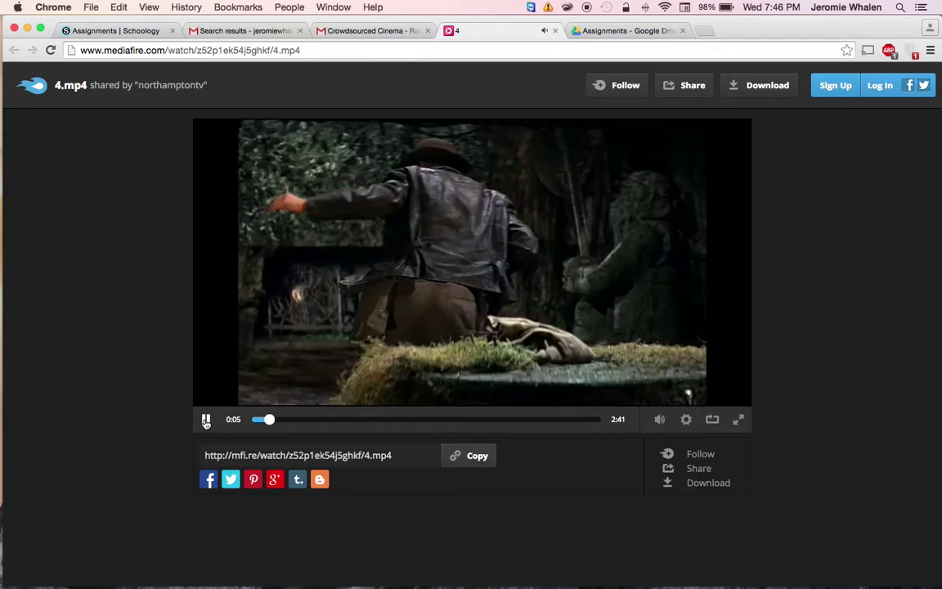
{"action": "left_click", "coordinate": [206, 420]}
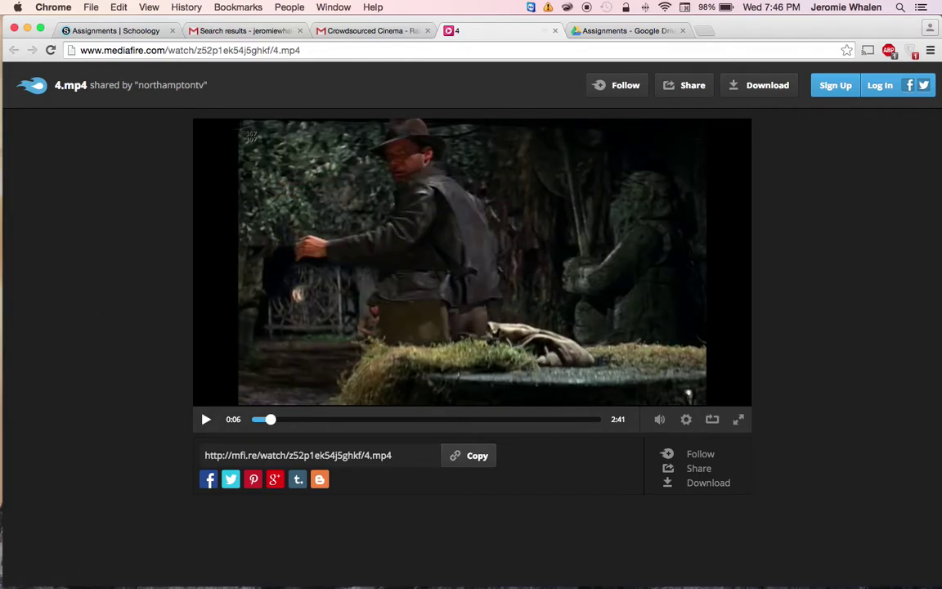
{"action": "left_click_drag", "start_coordinate": [239, 120], "coordinate": [687, 408]}
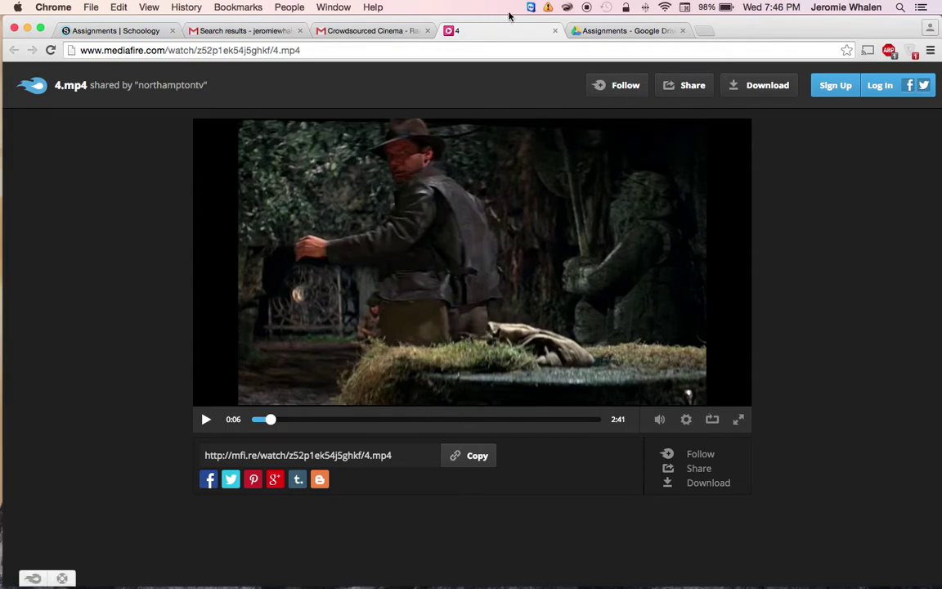
In Drive, go through Indiana Jones Project, Example Team and Media into Shot by Shot Picture Breakdown.
{"action": "left_click", "coordinate": [623, 31]}
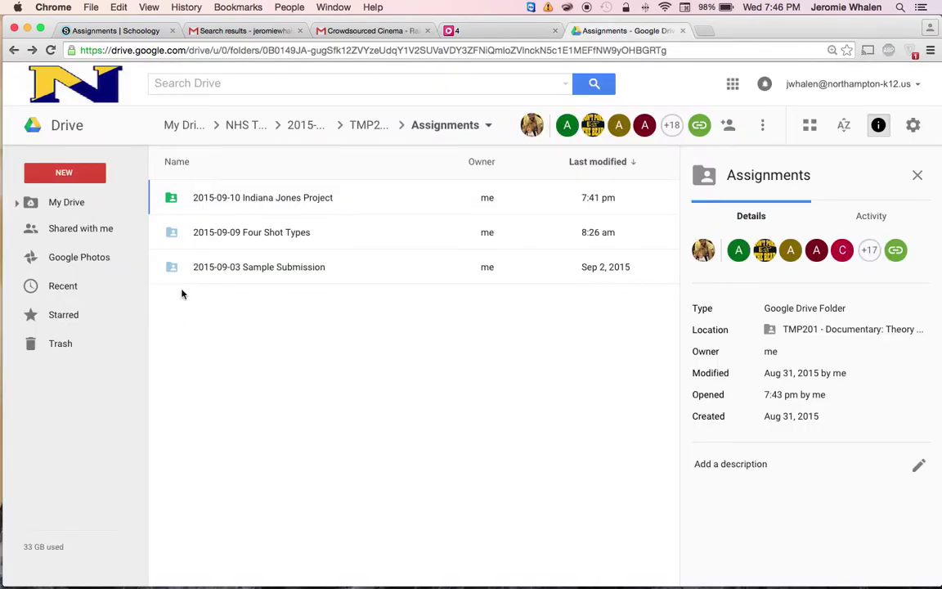
{"action": "double_click", "coordinate": [280, 202]}
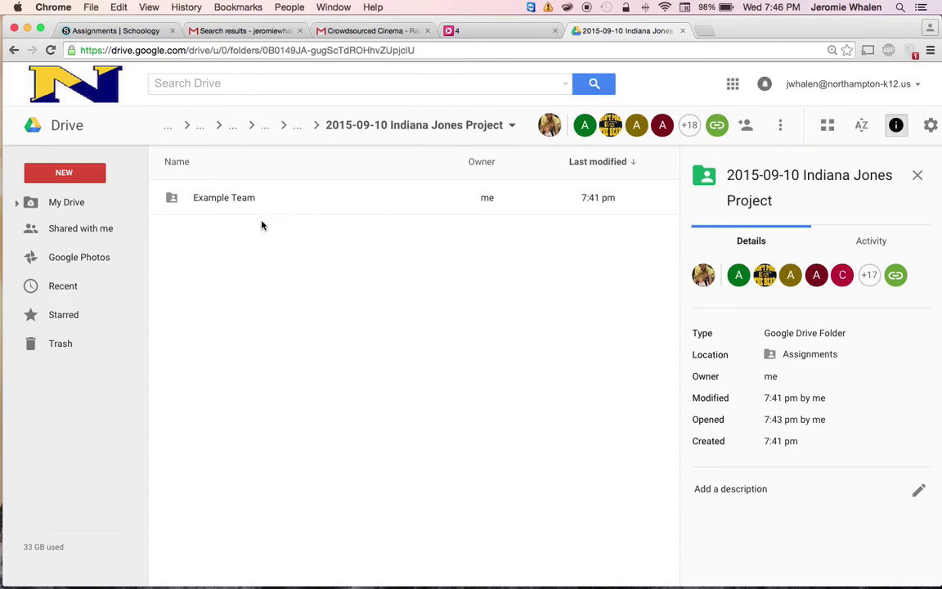
{"action": "double_click", "coordinate": [214, 203]}
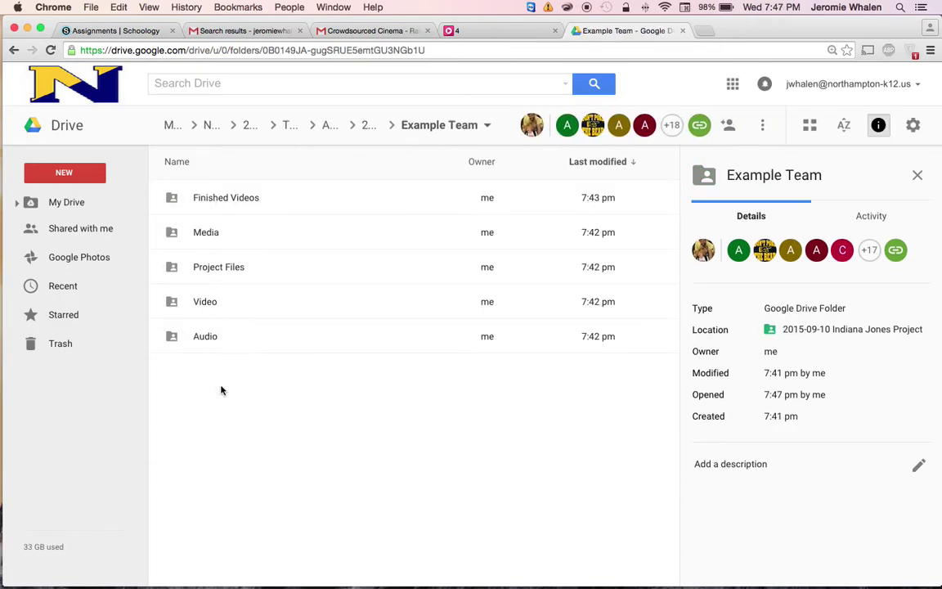
{"action": "double_click", "coordinate": [233, 236]}
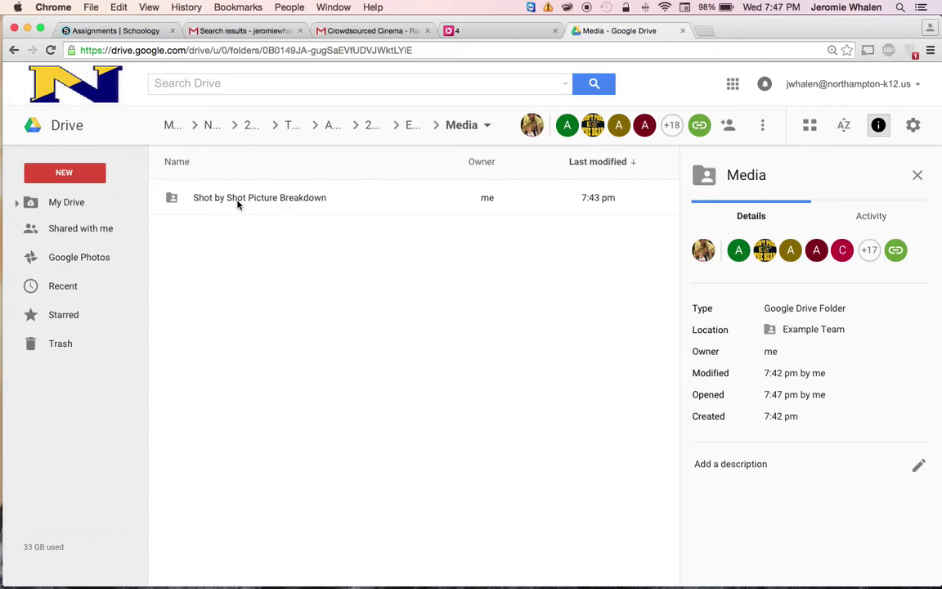
{"action": "double_click", "coordinate": [238, 205]}
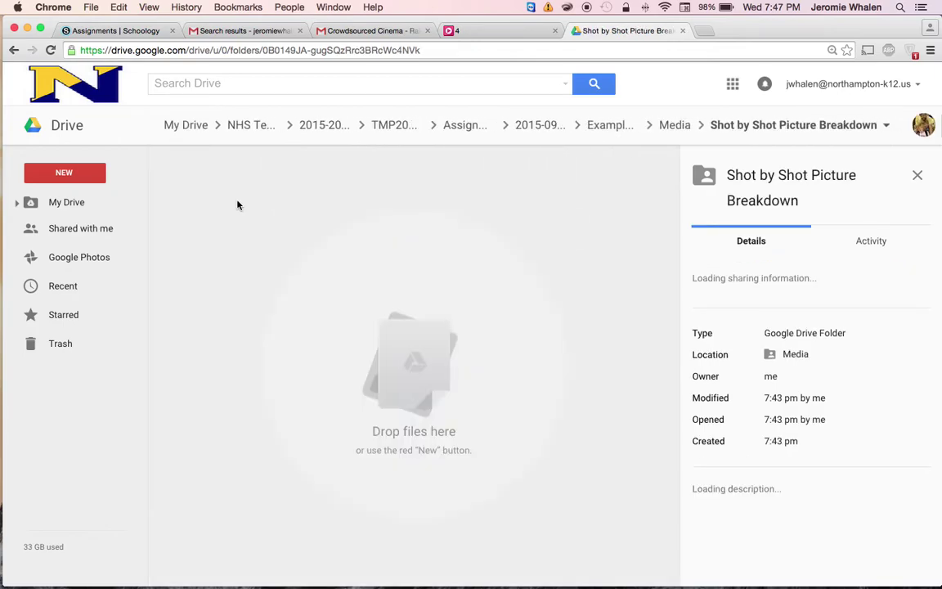
{"action": "left_click_drag", "start_coordinate": [747, 31], "coordinate": [556, 31]}
Close Downloads, drag the three desktop screenshots into the Drive folder, and sort files by name.
{"action": "left_click", "coordinate": [788, 25]}
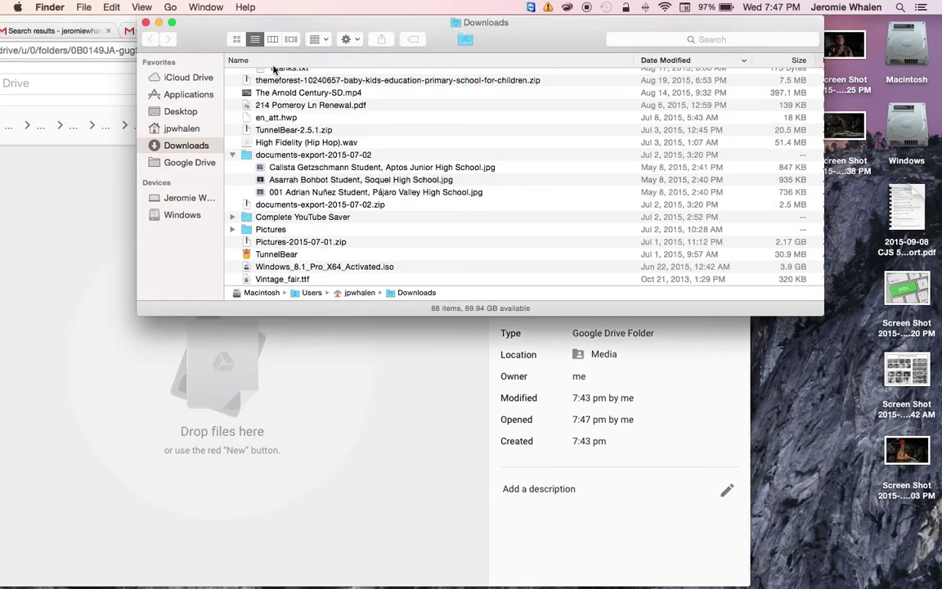
{"action": "left_click", "coordinate": [146, 22]}
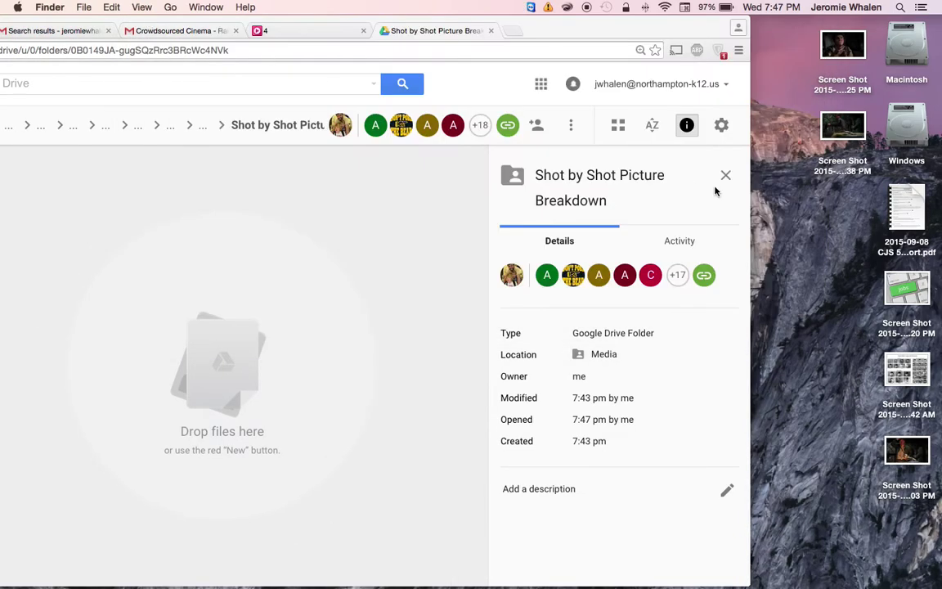
{"action": "left_click", "coordinate": [903, 455]}
{"action": "left_click", "coordinate": [842, 127], "text": "super"}
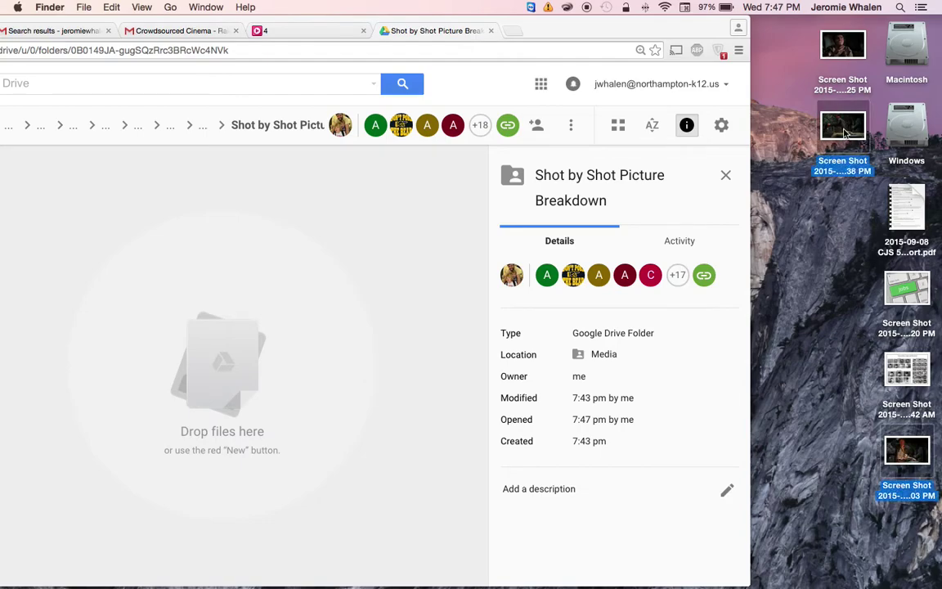
{"action": "left_click", "coordinate": [846, 49], "text": "super"}
{"action": "left_click_drag", "start_coordinate": [846, 50], "coordinate": [313, 218]}
{"action": "left_click_drag", "start_coordinate": [333, 23], "coordinate": [523, 14]}
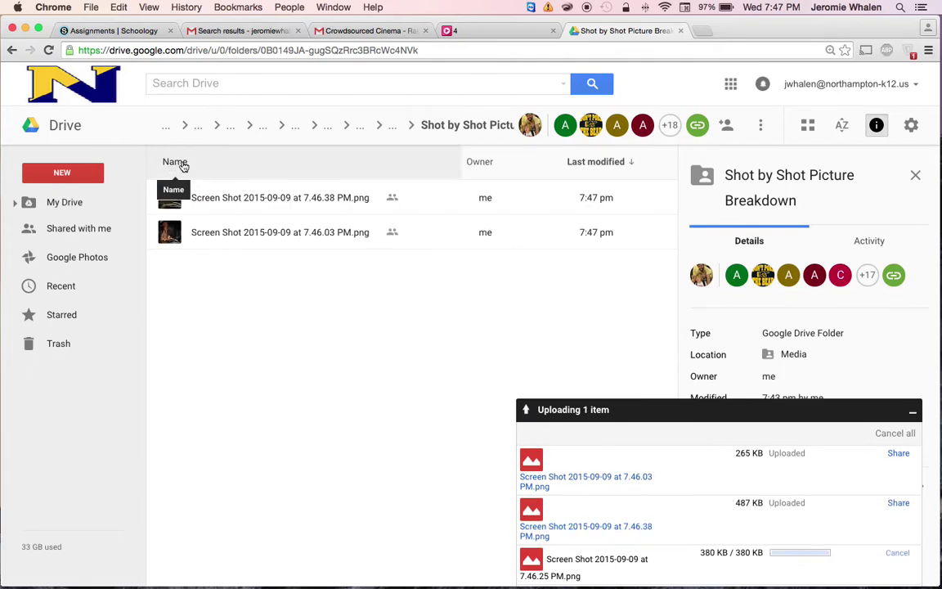
{"action": "left_click", "coordinate": [182, 162]}
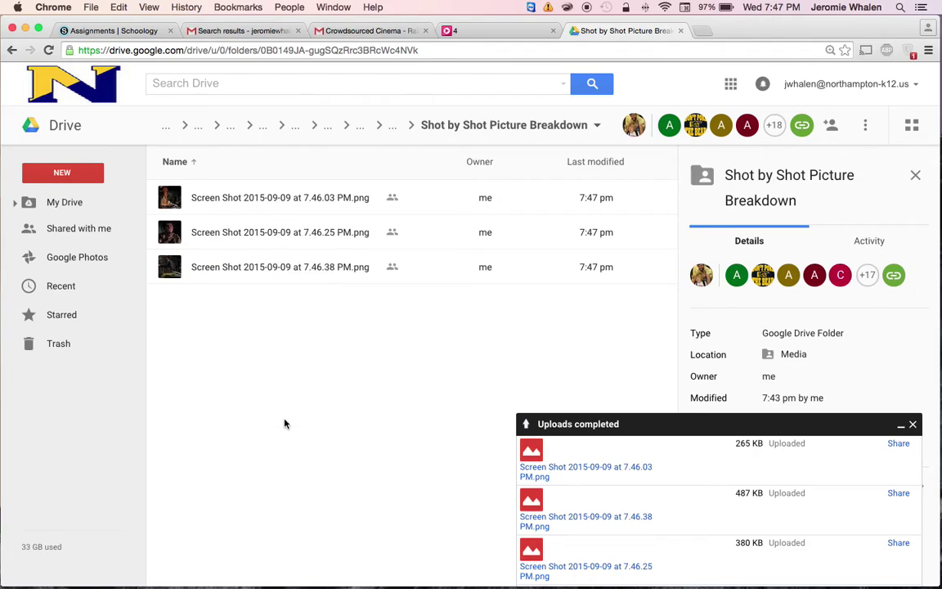
Select the 7.46.03 PM screenshot and bring up its context menu.
{"action": "left_click", "coordinate": [254, 199]}
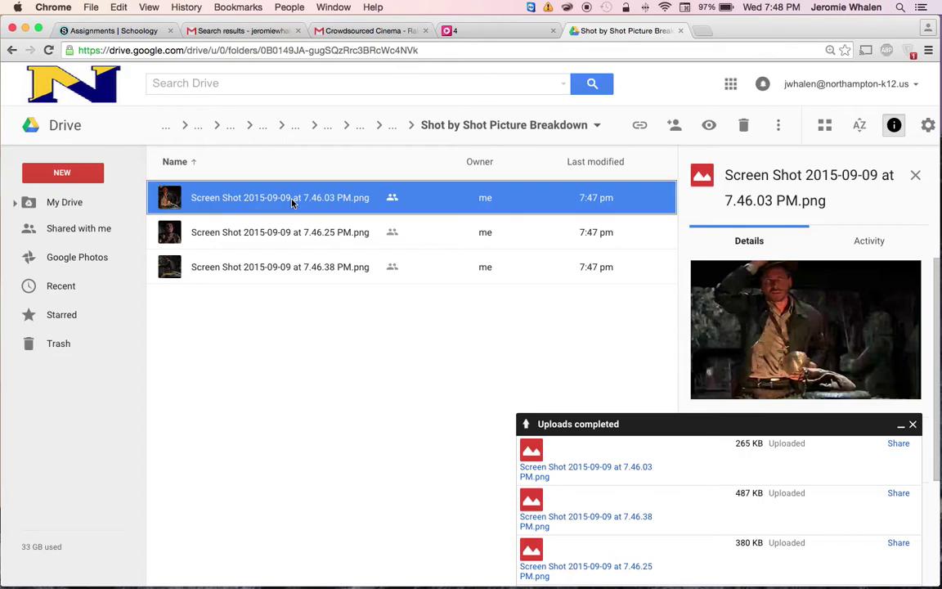
{"action": "right_click", "coordinate": [292, 203]}
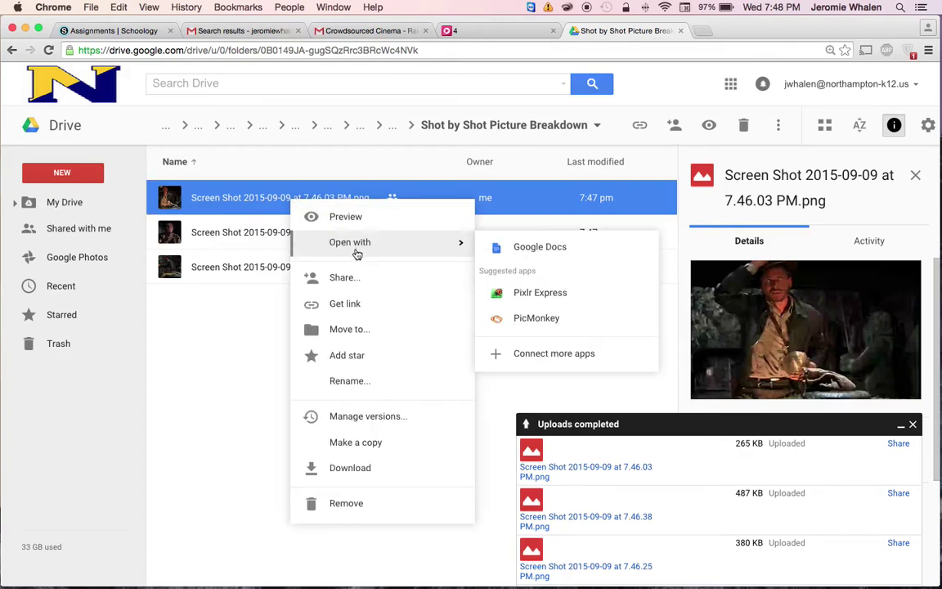
Rename the 7.46.03 PM screenshot to 001 Medium.png.
{"action": "left_click", "coordinate": [380, 383]}
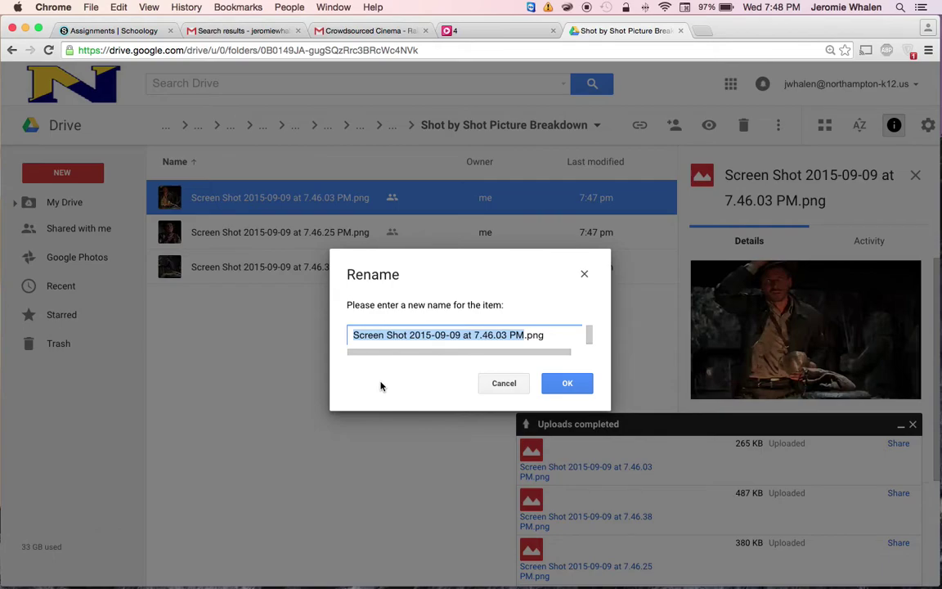
{"action": "type", "text": "001"}
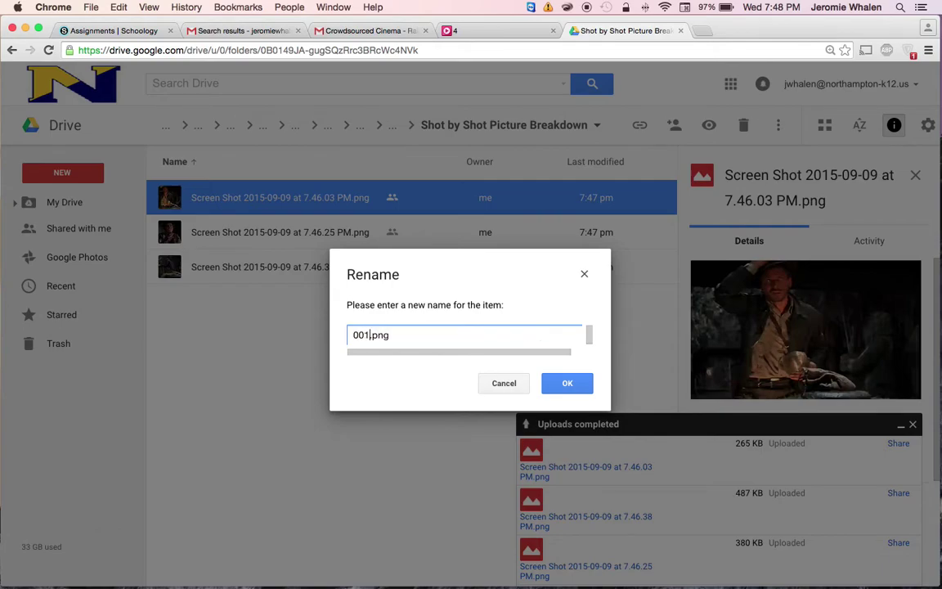
{"action": "type", "text": " Medium"}
{"action": "left_click", "coordinate": [568, 388]}
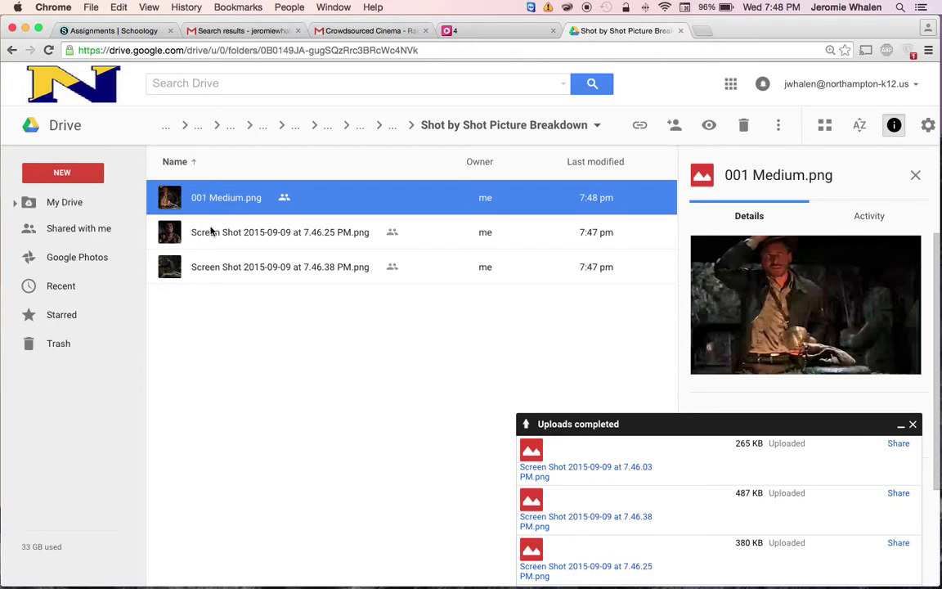
Check the renamed 001 Medium.png and select the 7.46.25 PM screenshot.
{"action": "left_click", "coordinate": [206, 235]}
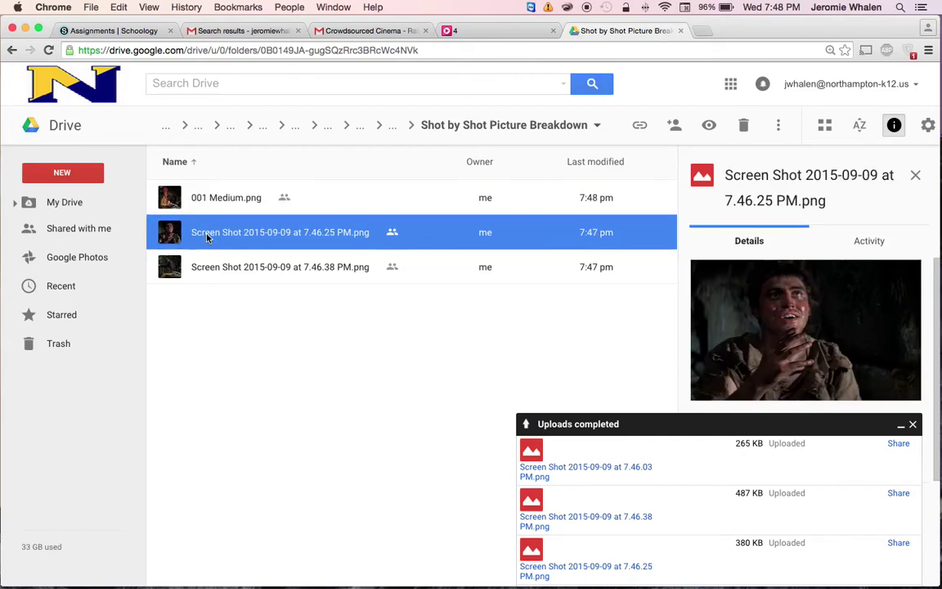
{"action": "left_click", "coordinate": [218, 199]}
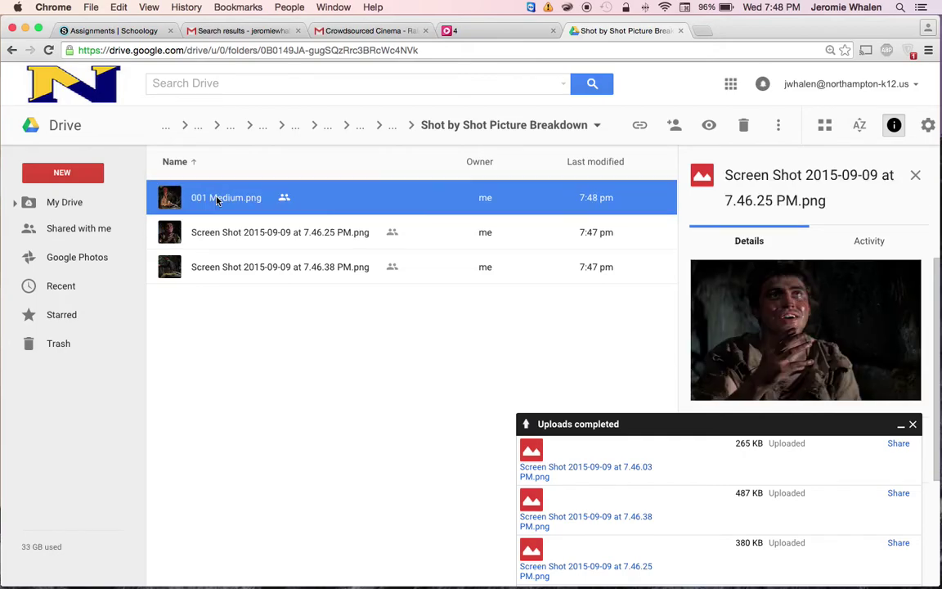
{"action": "left_click", "coordinate": [228, 235]}
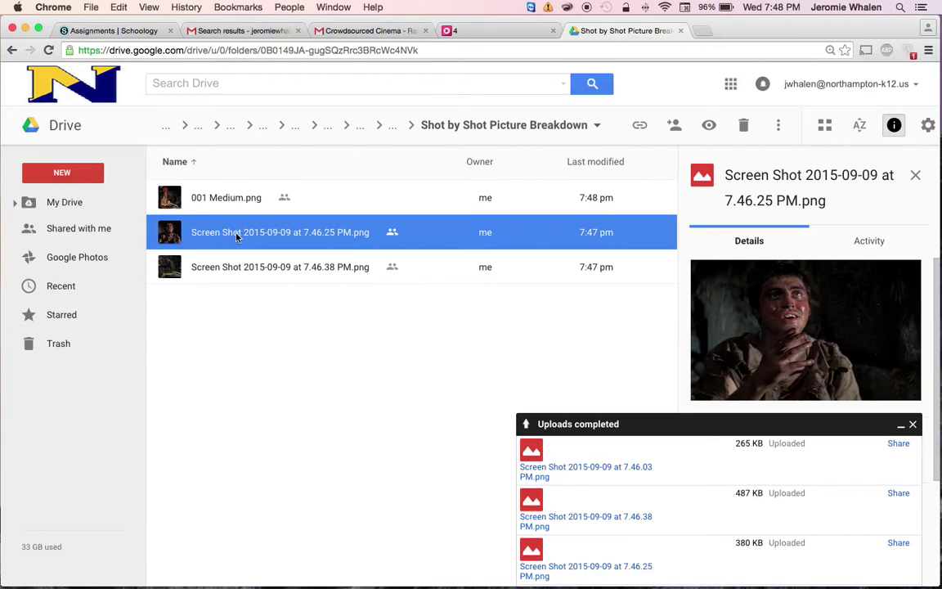
Rename the 7.46.25 PM screenshot to 002 Medium.png.
{"action": "right_click", "coordinate": [232, 235]}
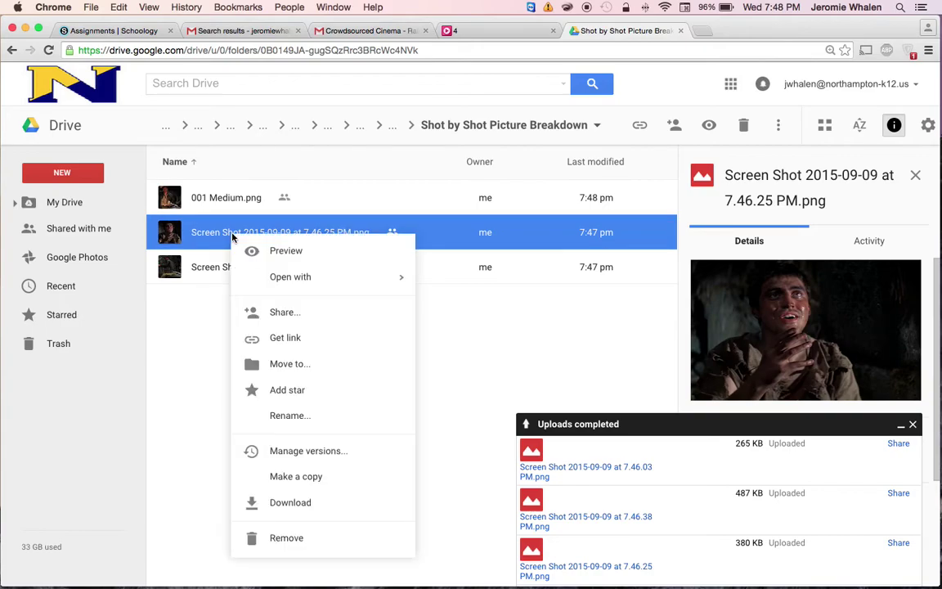
{"action": "left_click", "coordinate": [299, 415]}
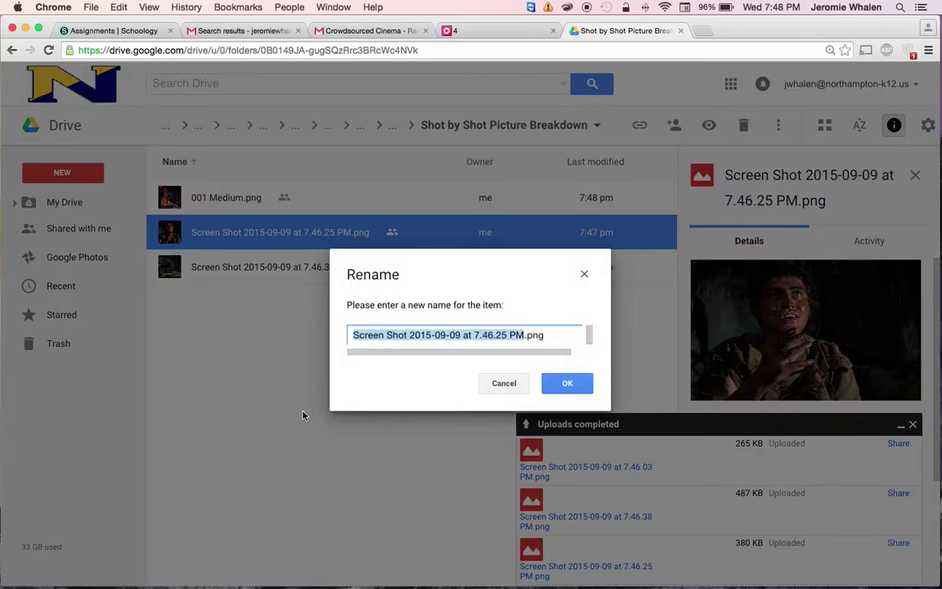
{"action": "type", "text": "002 Medium"}
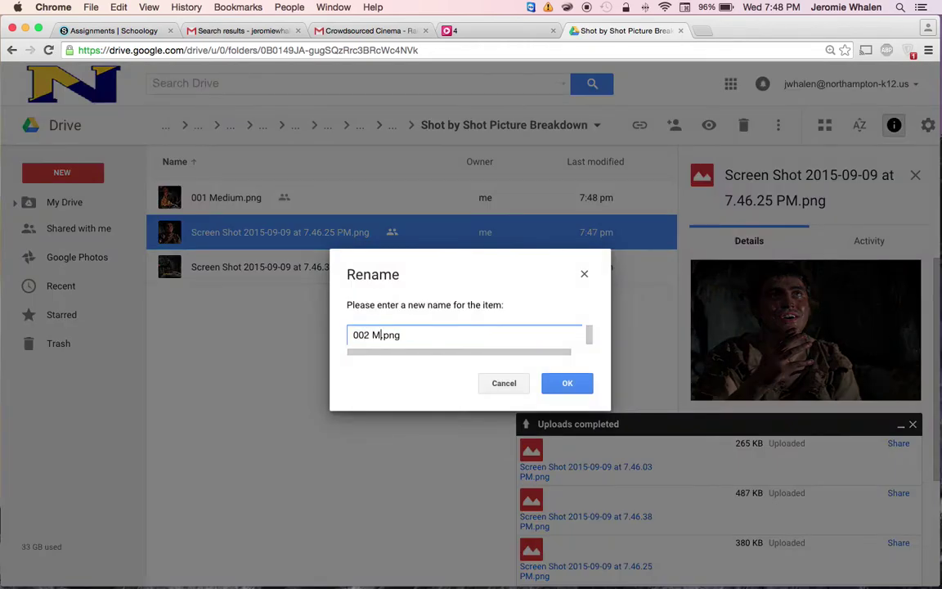
{"action": "left_click", "coordinate": [566, 383]}
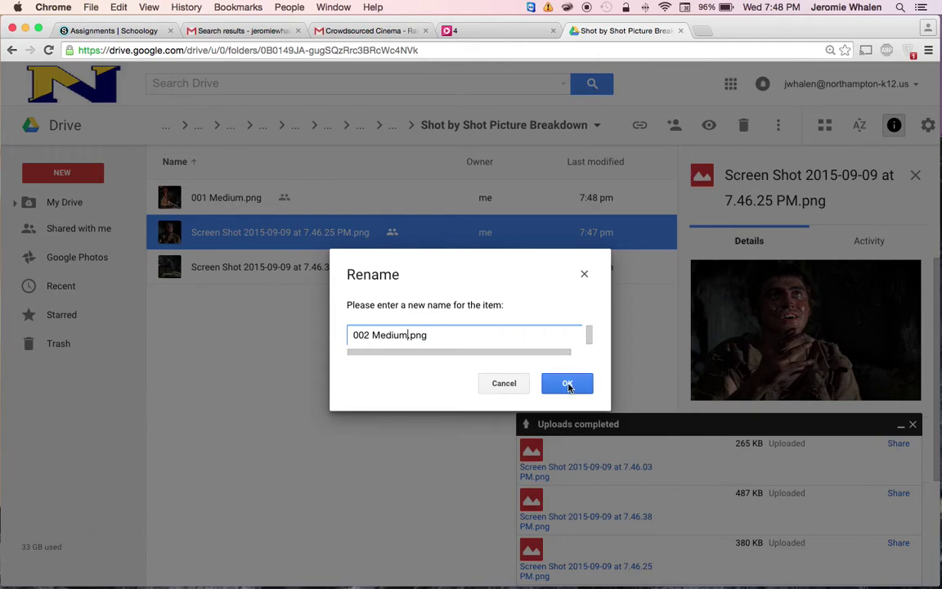
Rename the 7.46.38 PM screenshot to 003 Medium.png.
{"action": "left_click", "coordinate": [230, 270]}
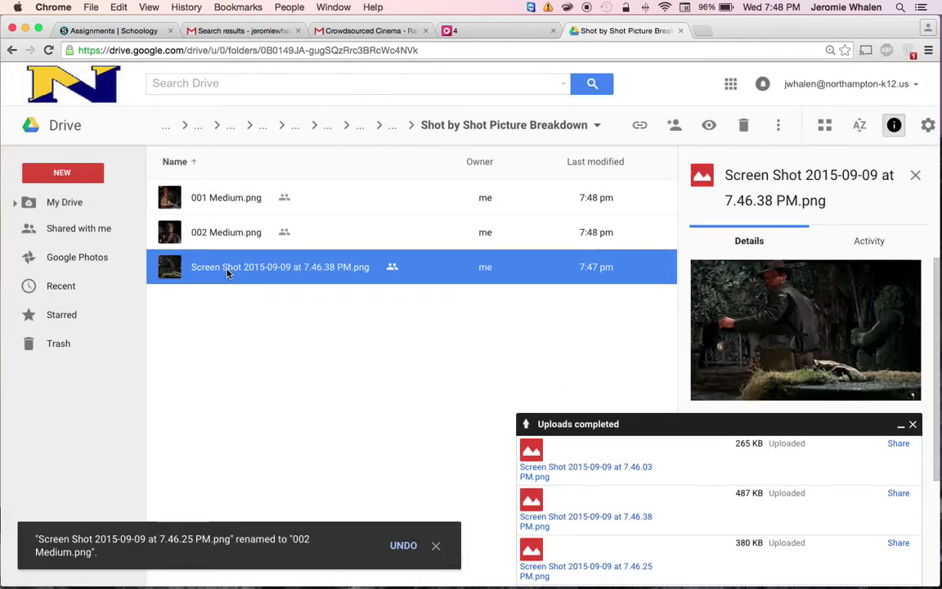
{"action": "right_click", "coordinate": [228, 274]}
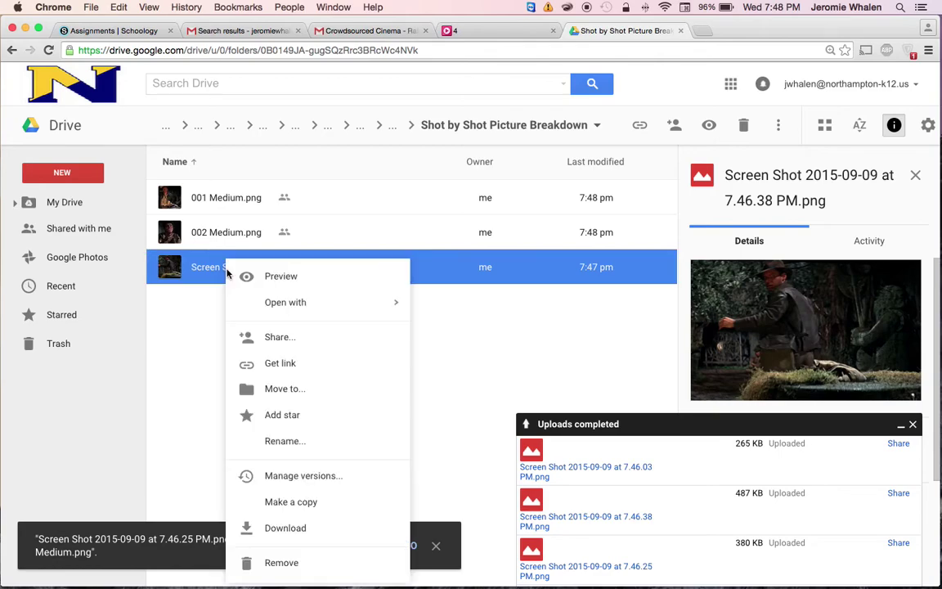
{"action": "left_click", "coordinate": [318, 439]}
{"action": "type", "text": "003"}
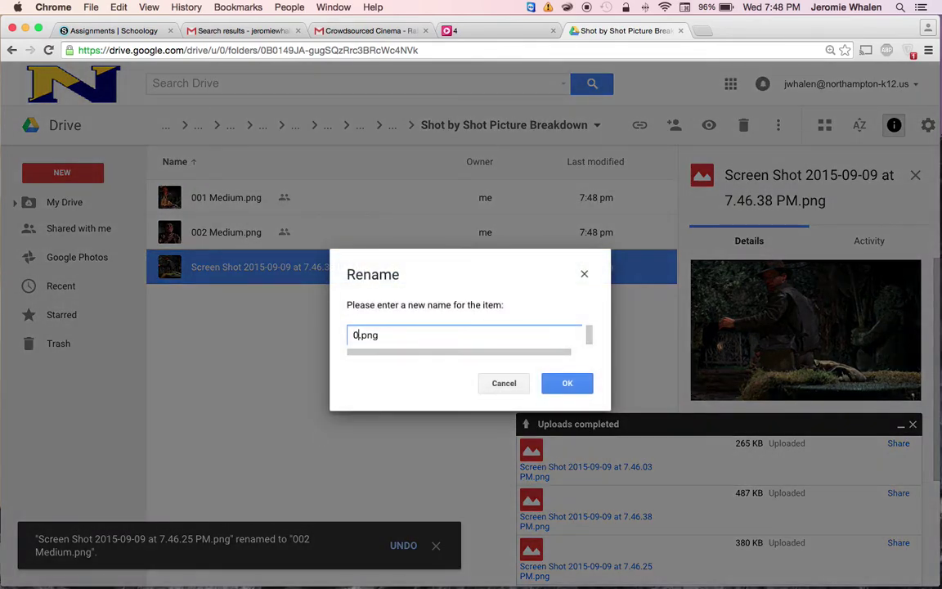
{"action": "type", "text": " Medium"}
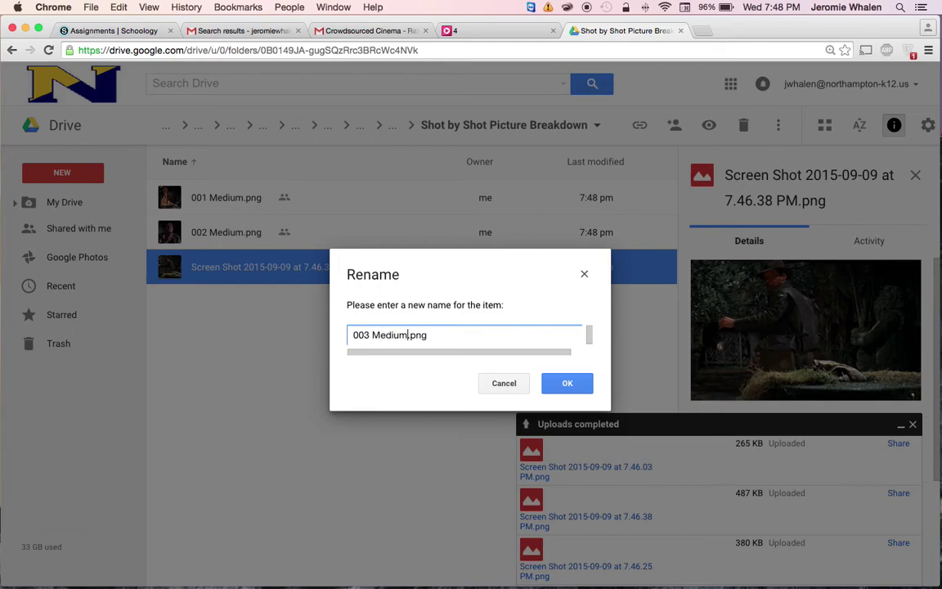
{"action": "left_click", "coordinate": [564, 382]}
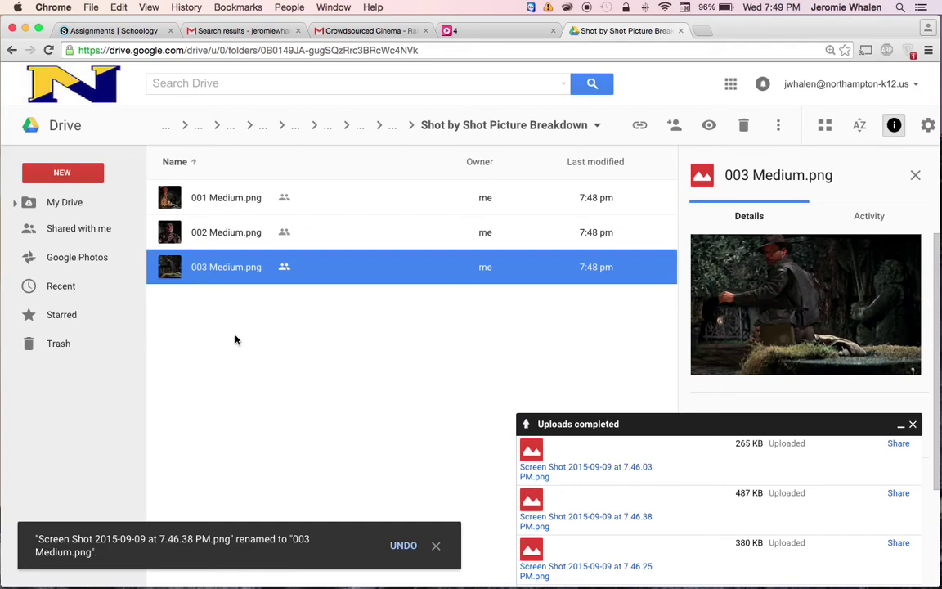
{"action": "left_click", "coordinate": [181, 202]}
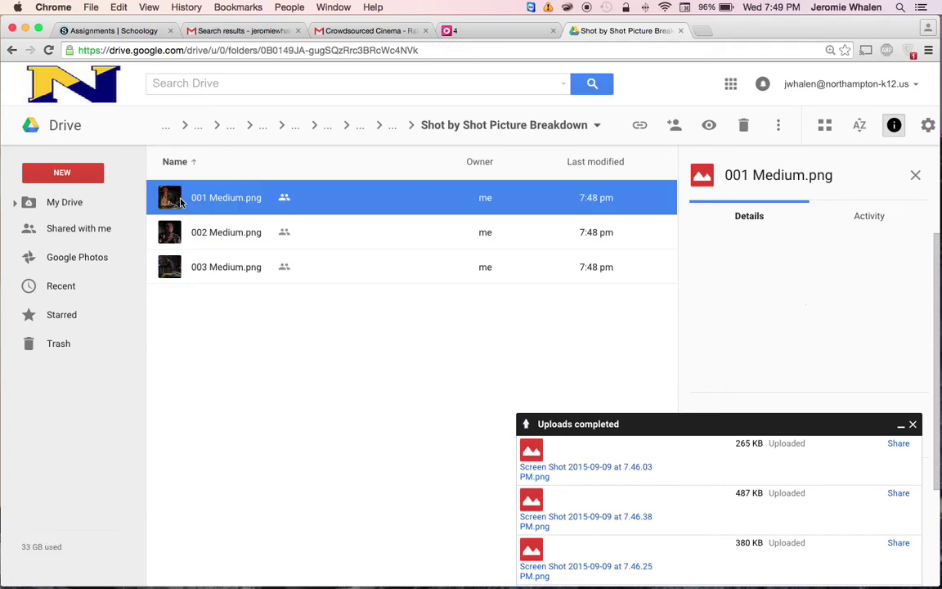
{"action": "left_click", "coordinate": [238, 233]}
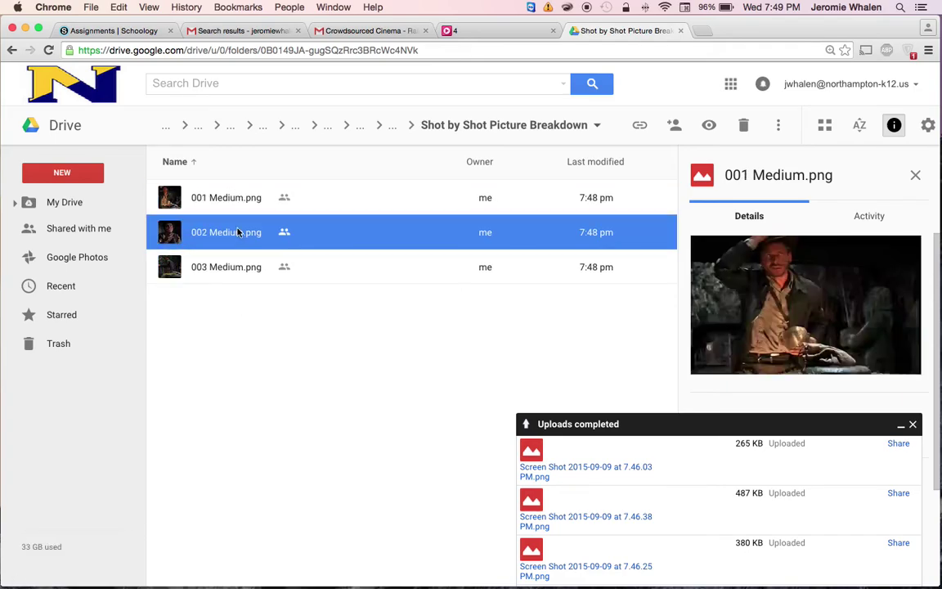
{"action": "left_click", "coordinate": [254, 267]}
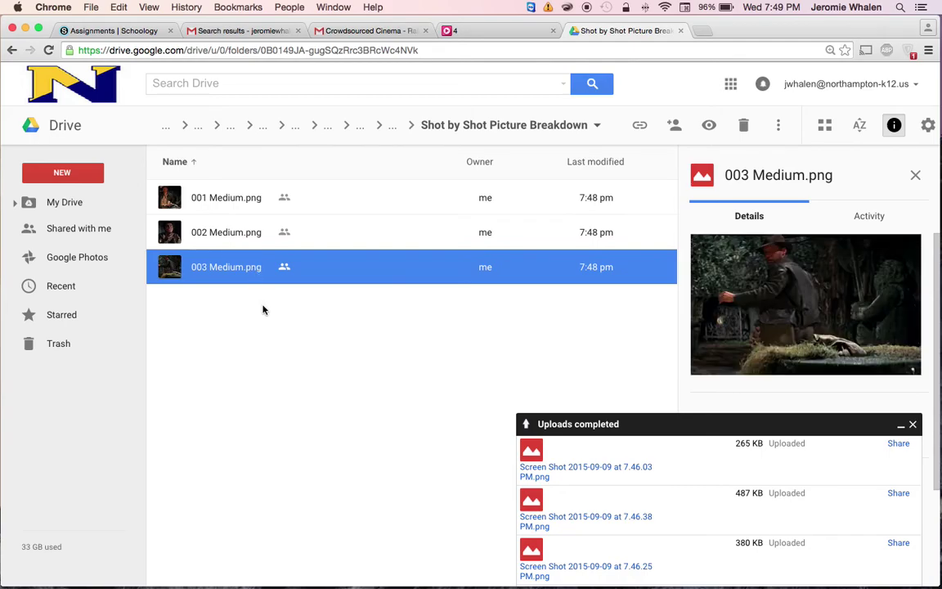